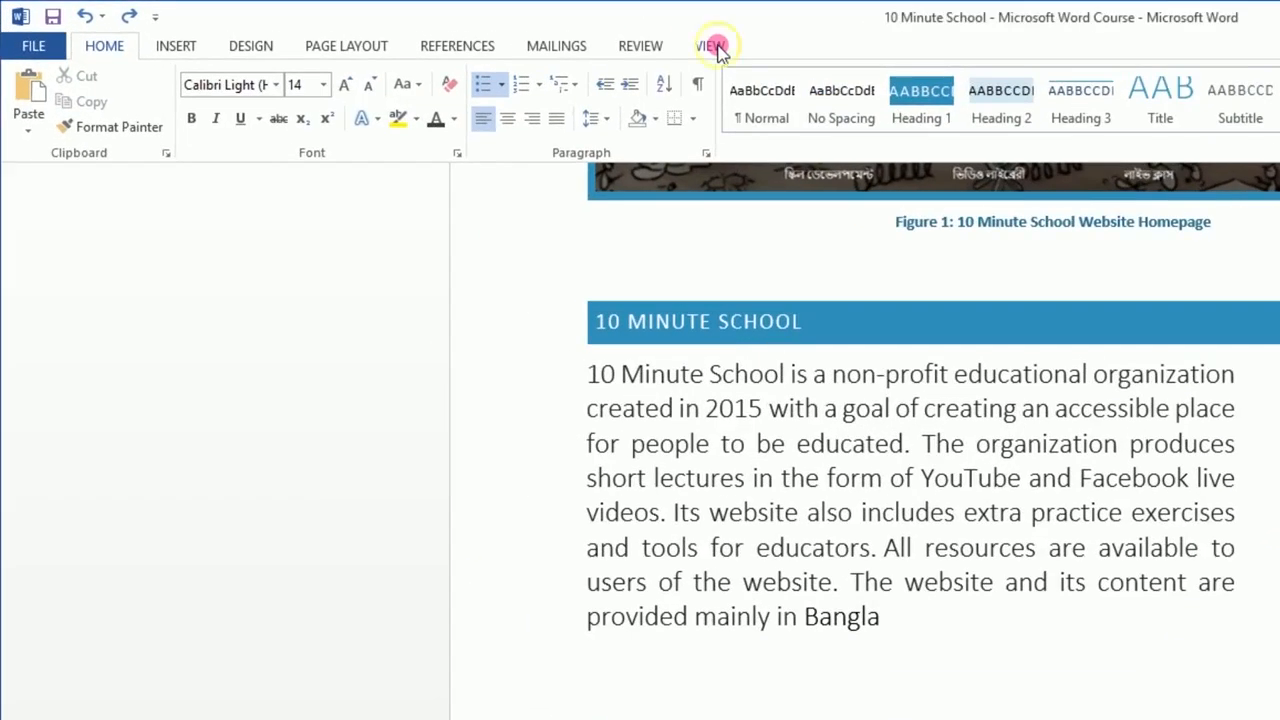
# Step: Select "10 Minute School" at the start of the body paragraph and begin recording a macro assigned to the shortcut Ctrl+K
pyautogui.click(710, 46)
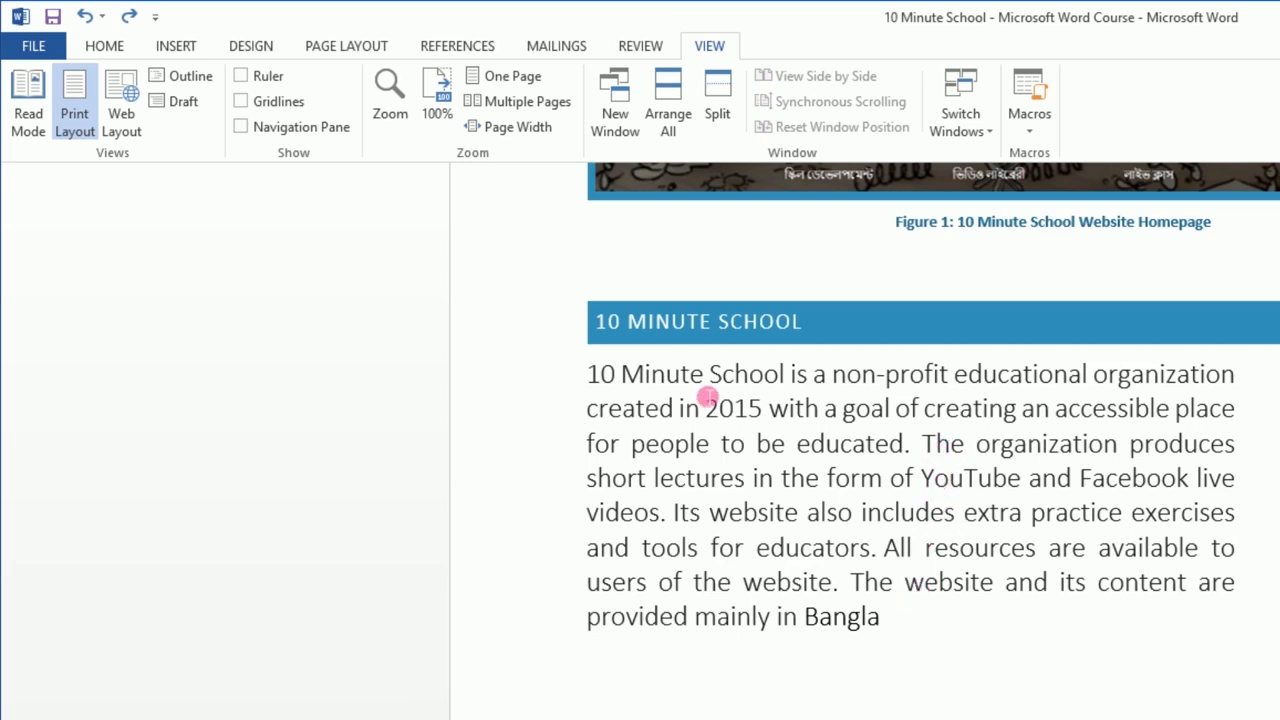
pyautogui.moveTo(590, 374); pyautogui.dragTo(830, 380)
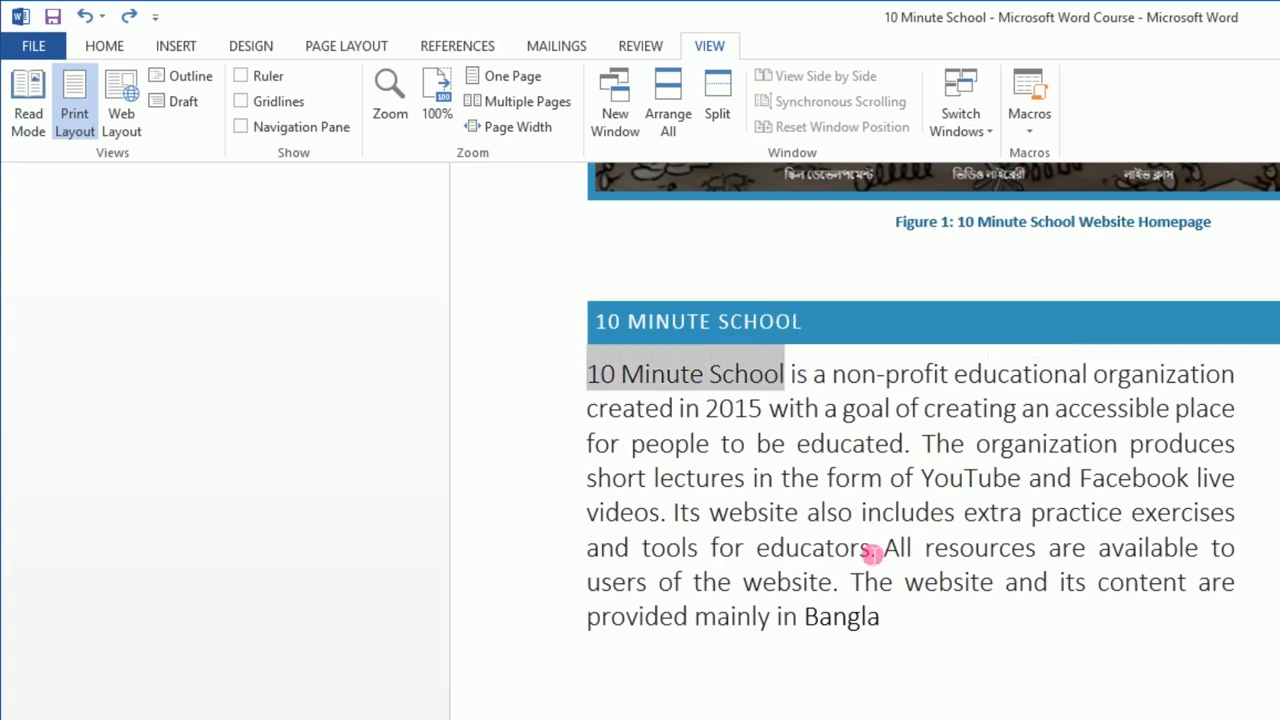
pyautogui.click(1033, 120)
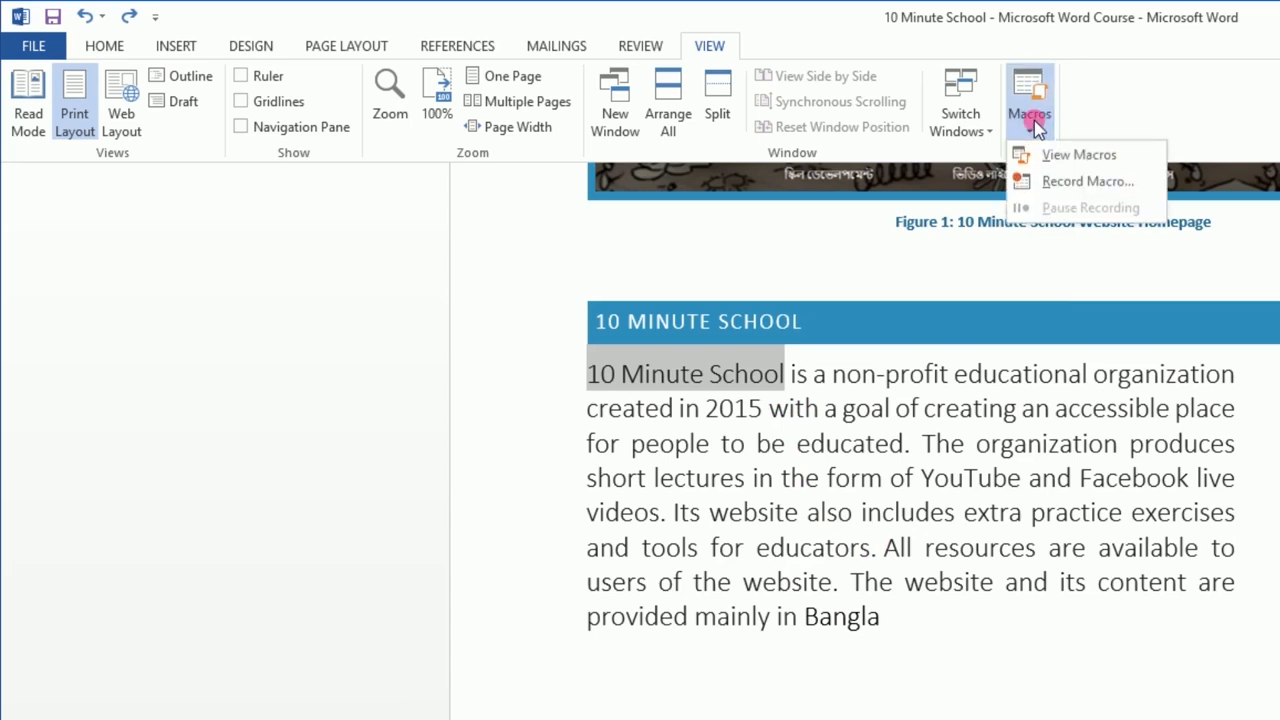
pyautogui.click(1058, 182)
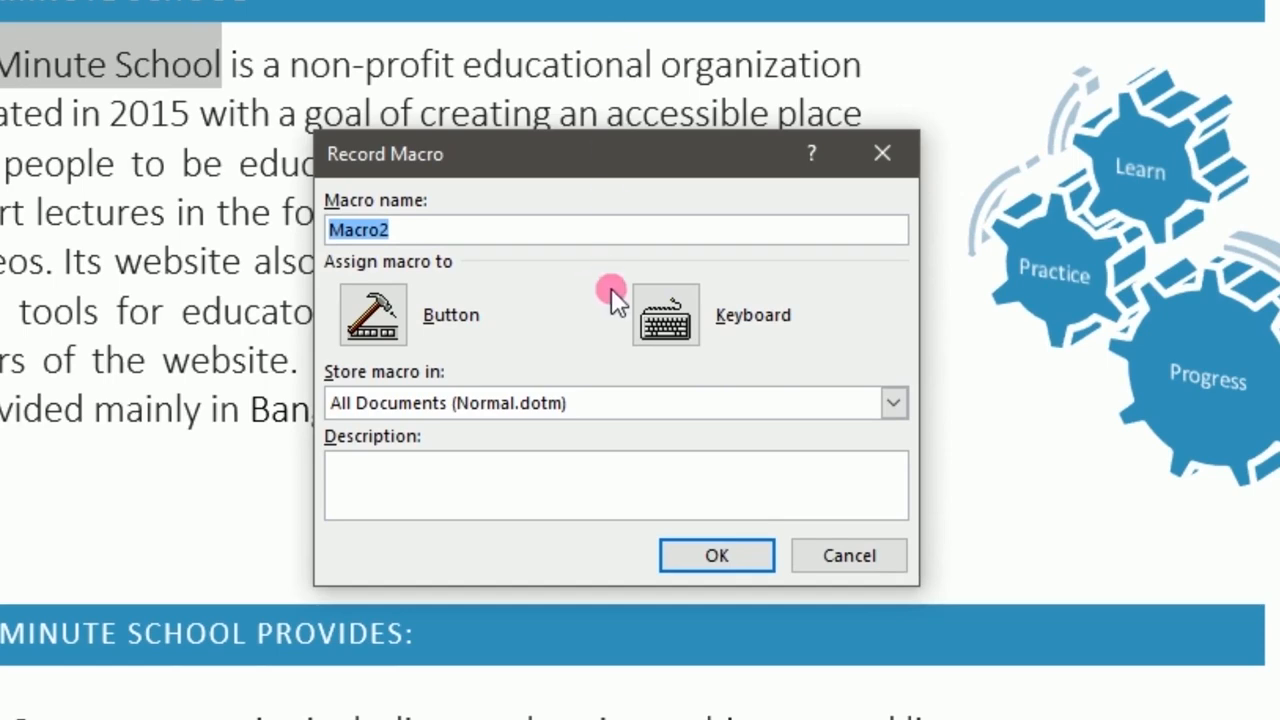
pyautogui.click(660, 332)
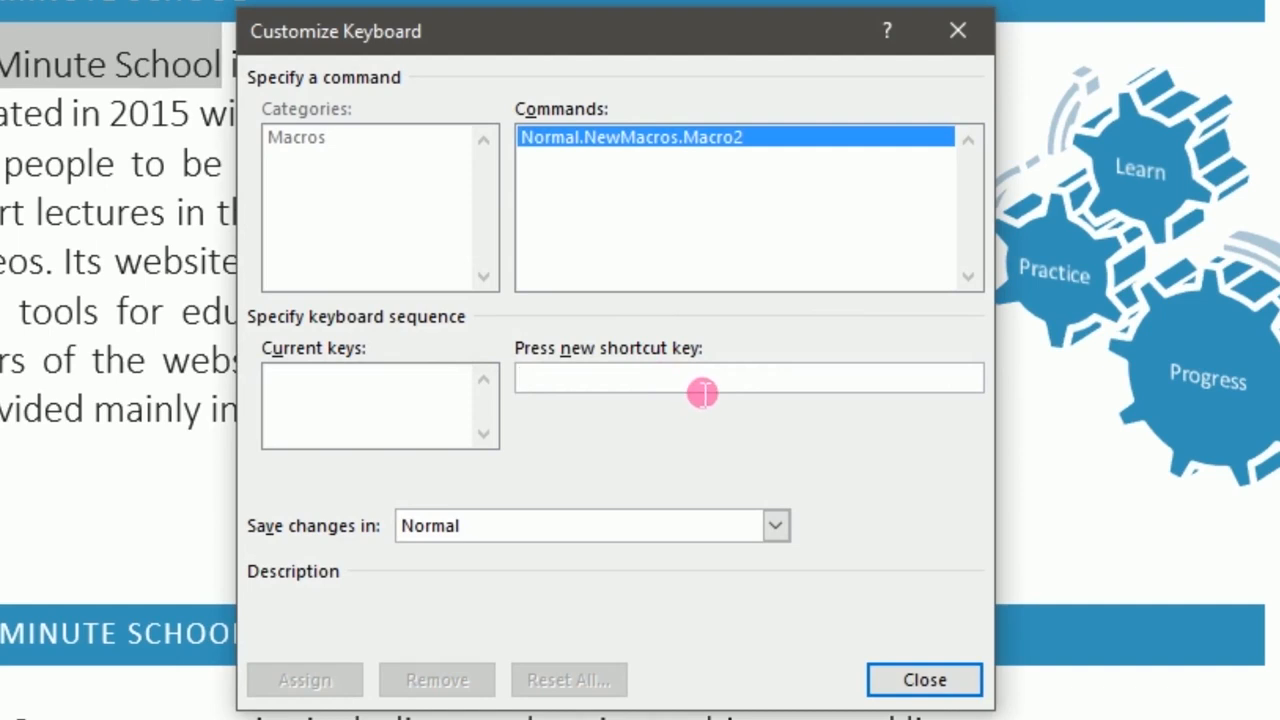
pyautogui.hotkey('ctrl', 'k')
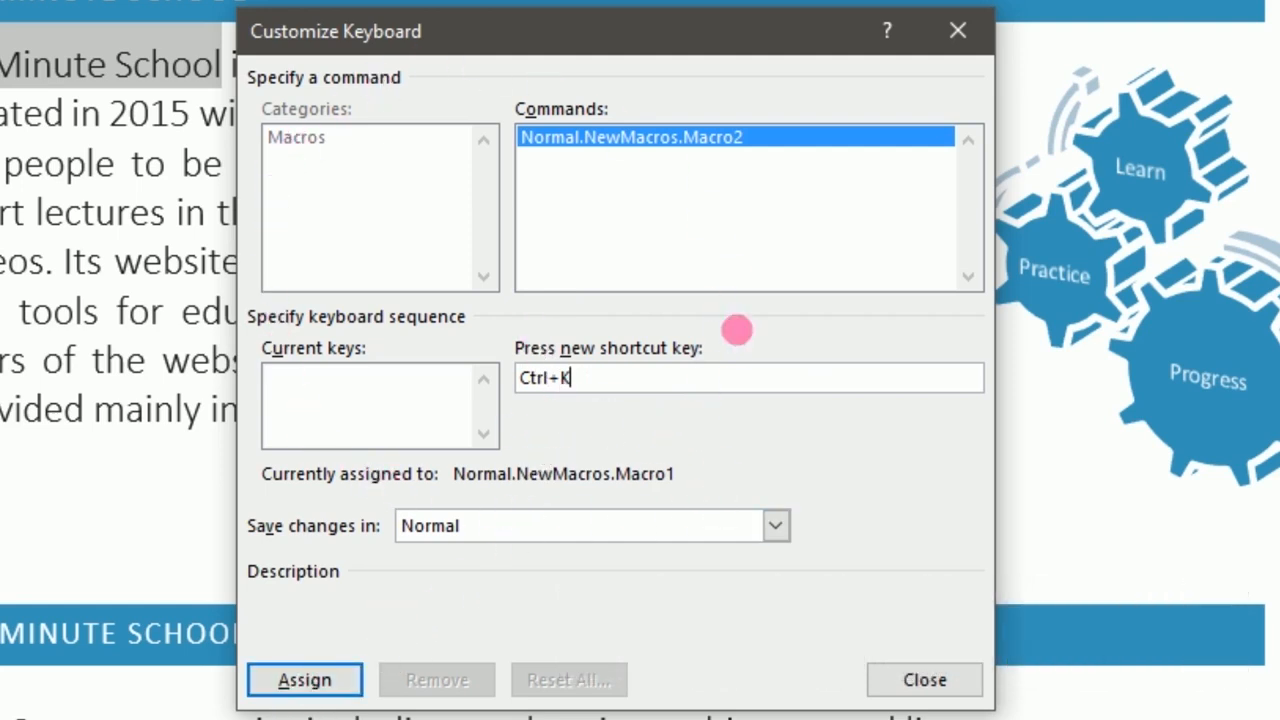
pyautogui.click(310, 682)
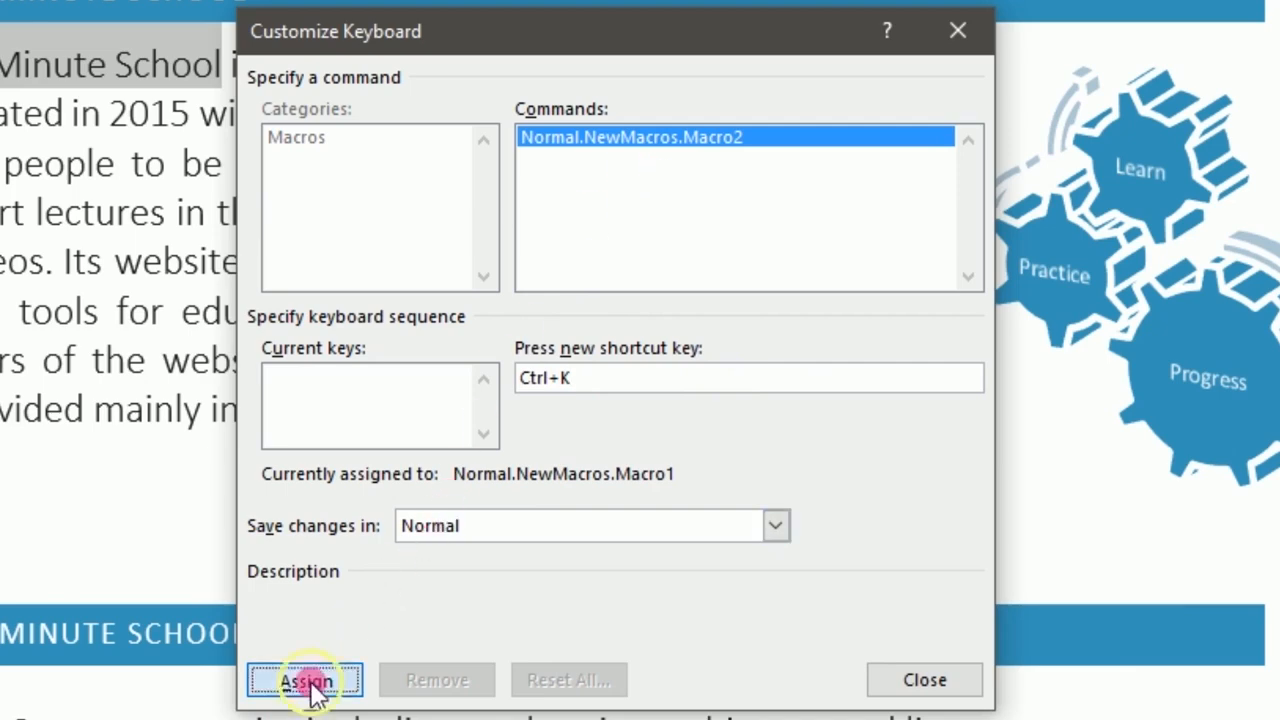
pyautogui.click(906, 680)
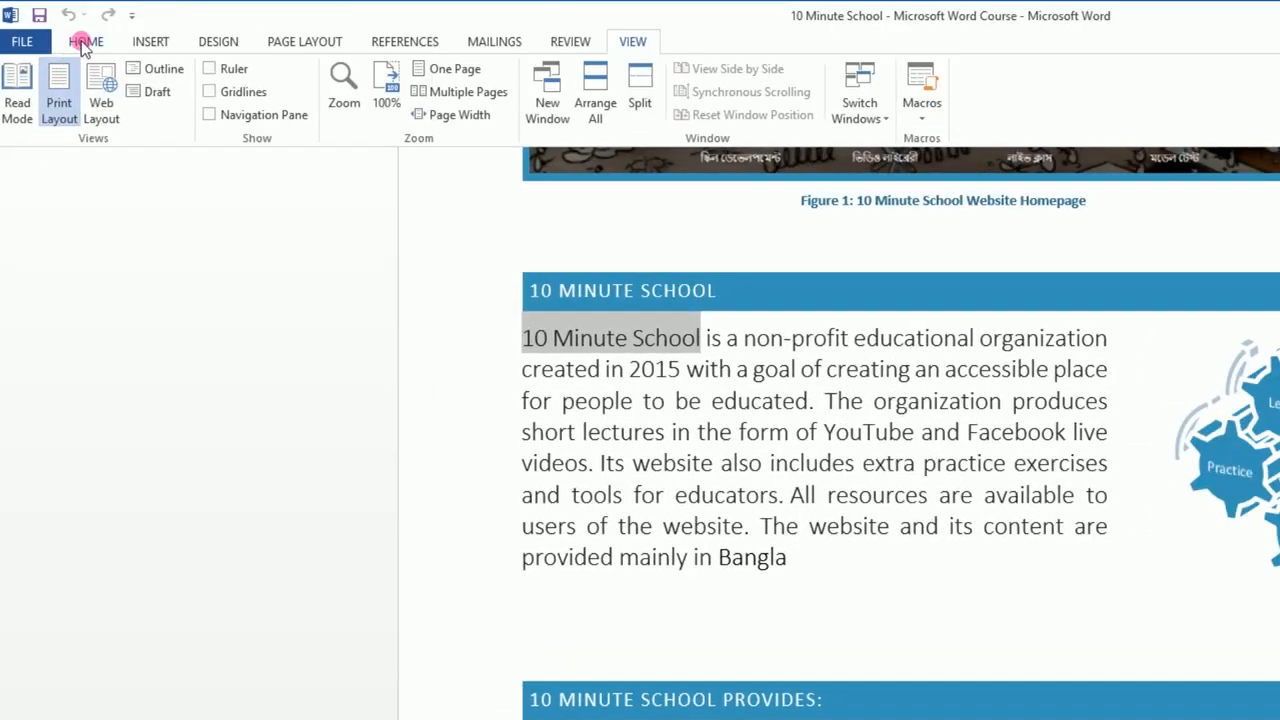
# Step: Format the selected "10 Minute School" as bold, italic and underlined, with yellow highlighting and strikethrough
pyautogui.click(85, 44)
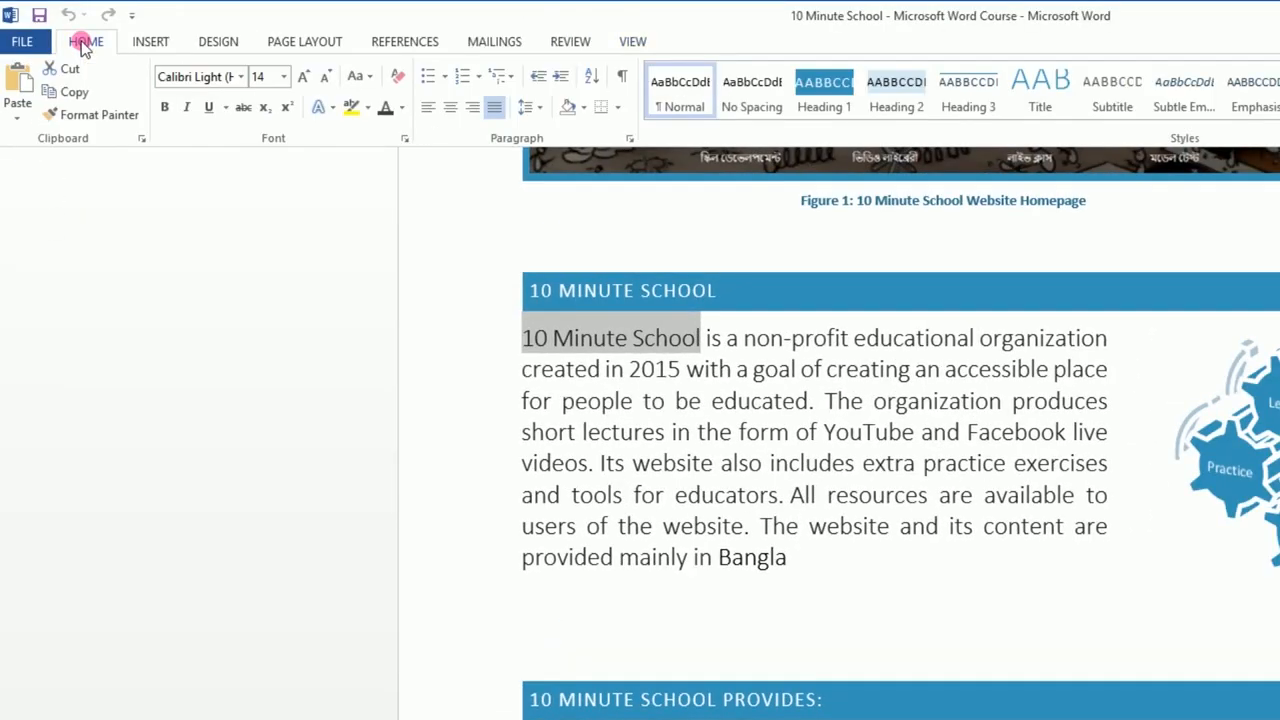
pyautogui.click(166, 107)
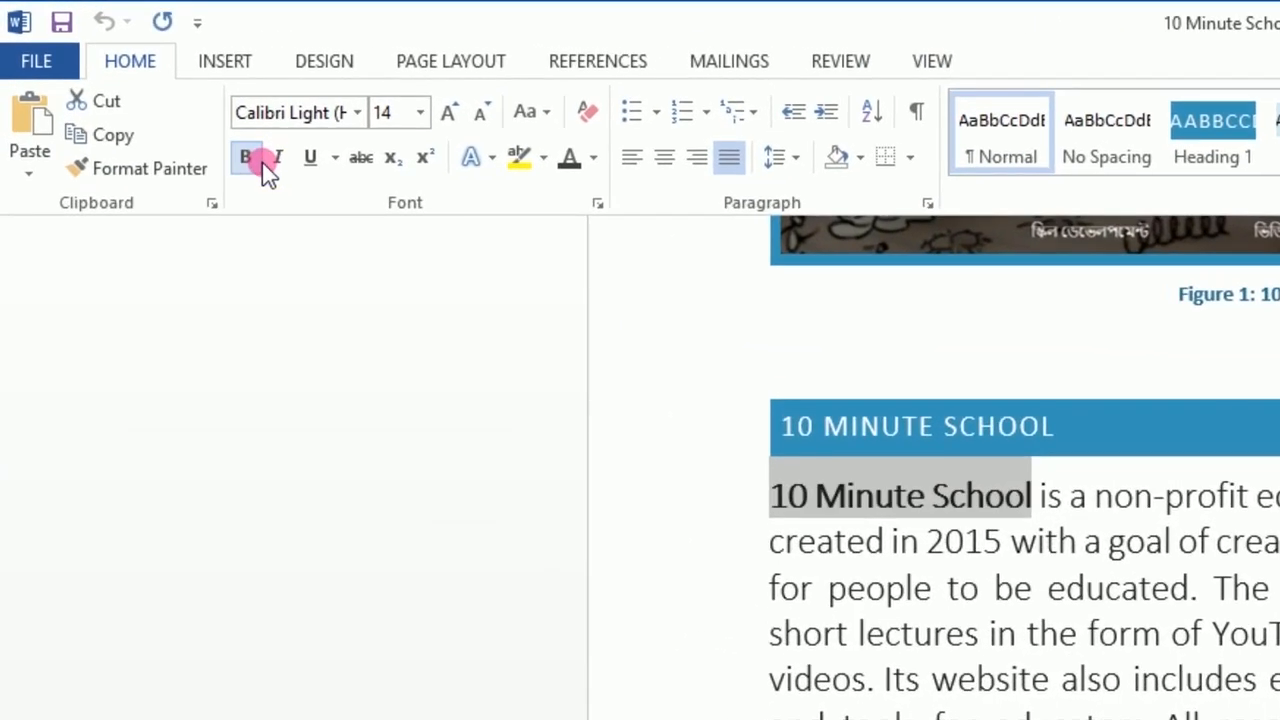
pyautogui.click(281, 158)
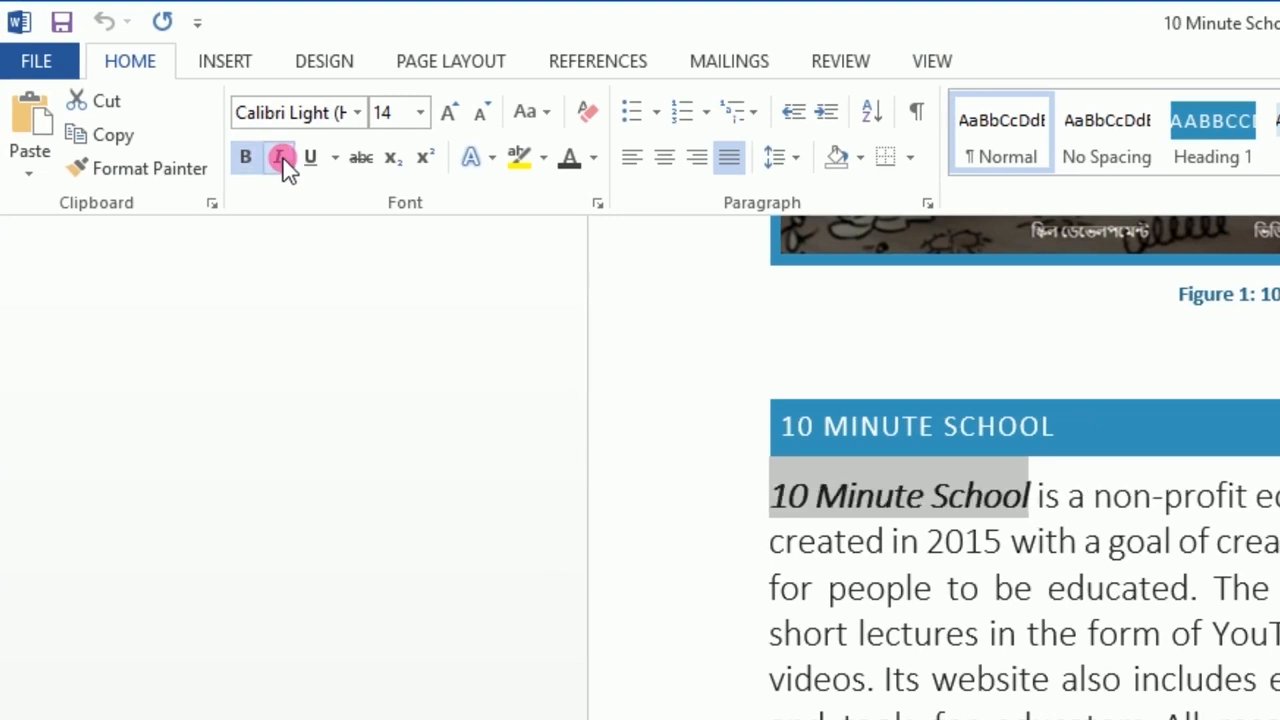
pyautogui.click(308, 160)
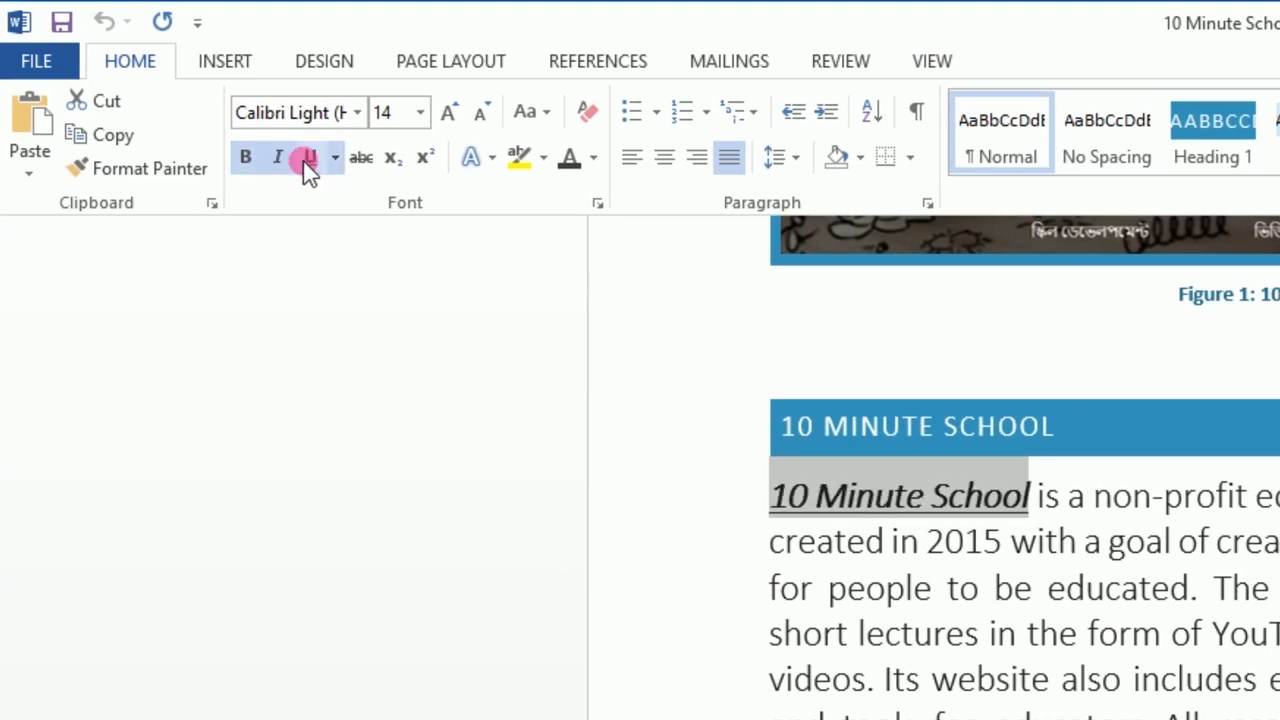
pyautogui.click(520, 163)
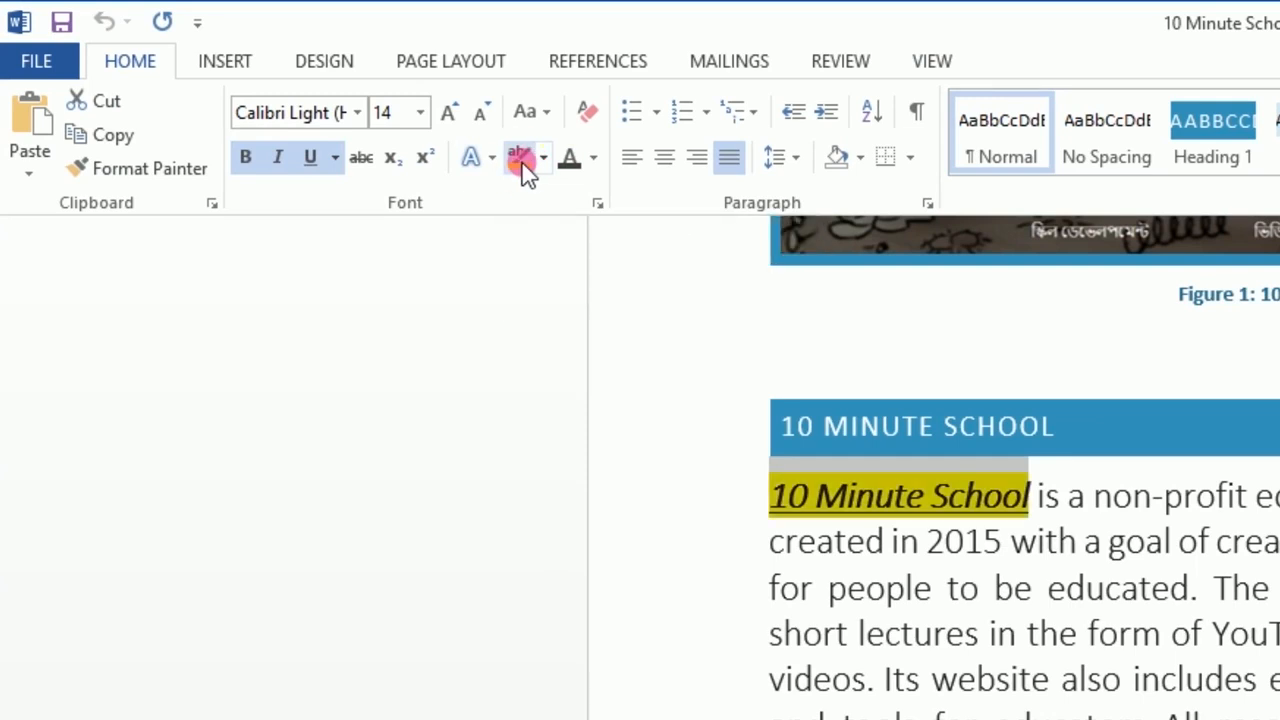
pyautogui.click(358, 160)
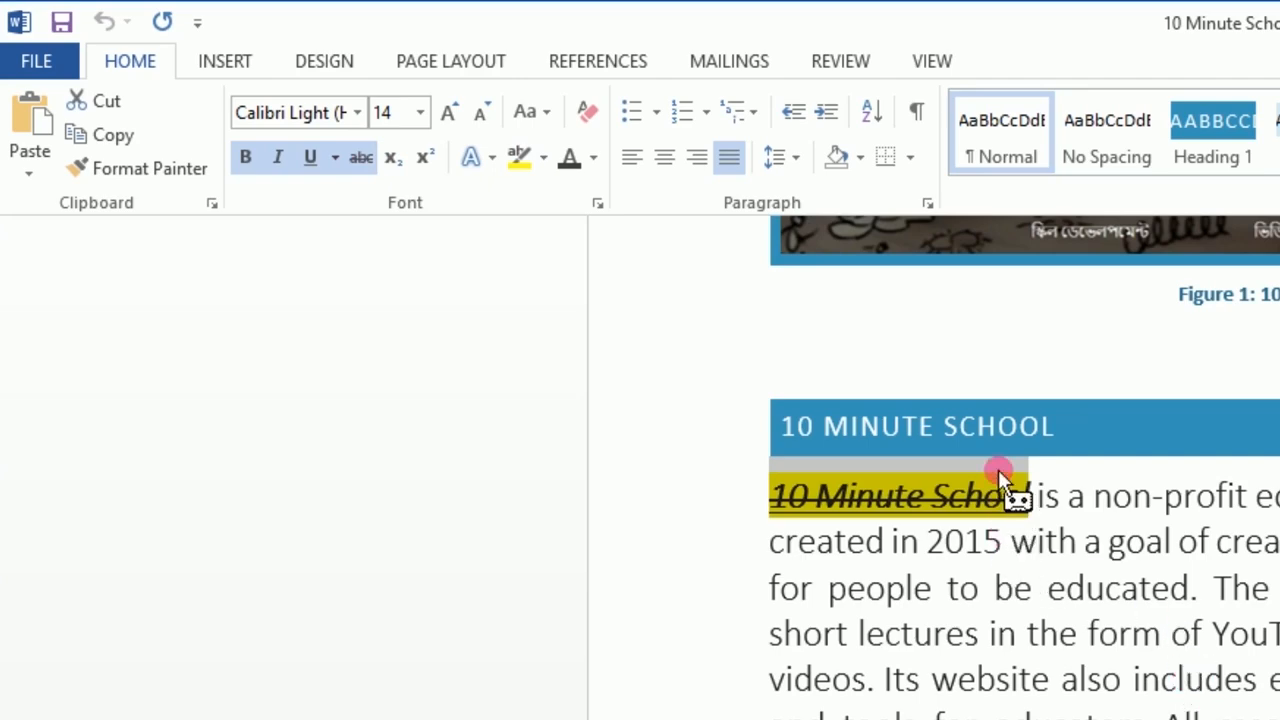
# Step: Stop recording the macro and deselect the formatted text
pyautogui.click(931, 61)
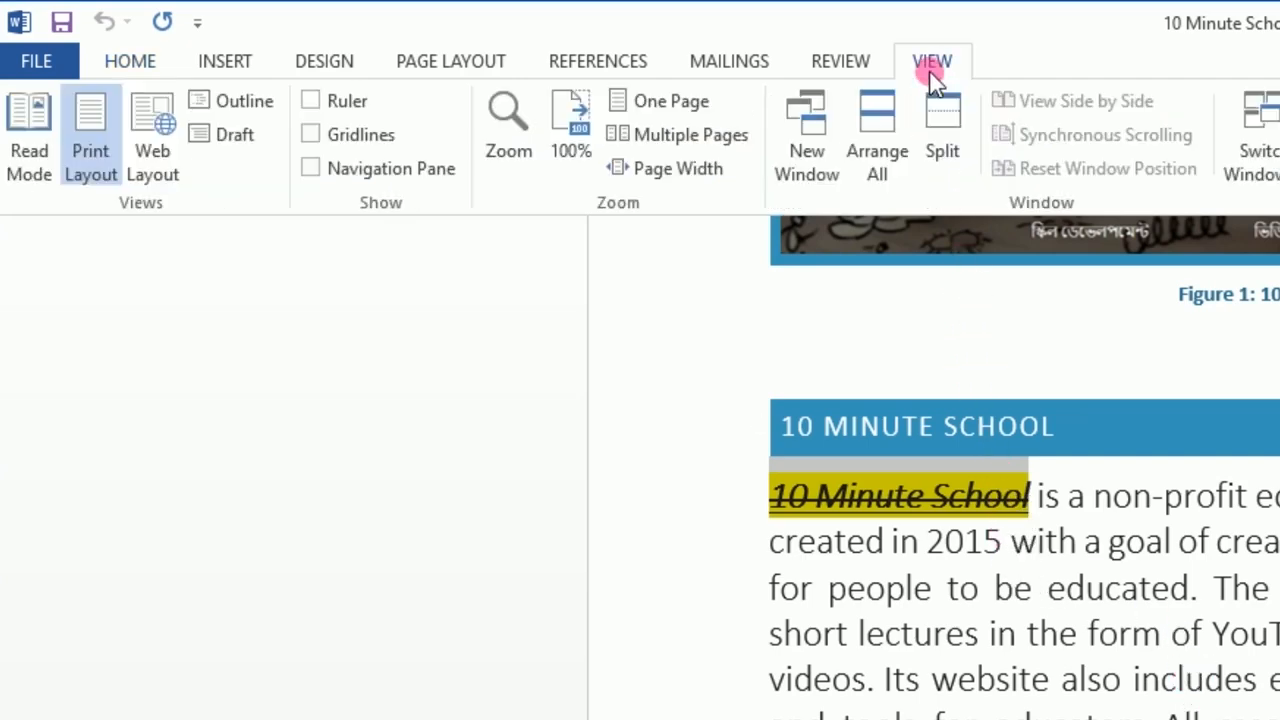
pyautogui.click(1142, 130)
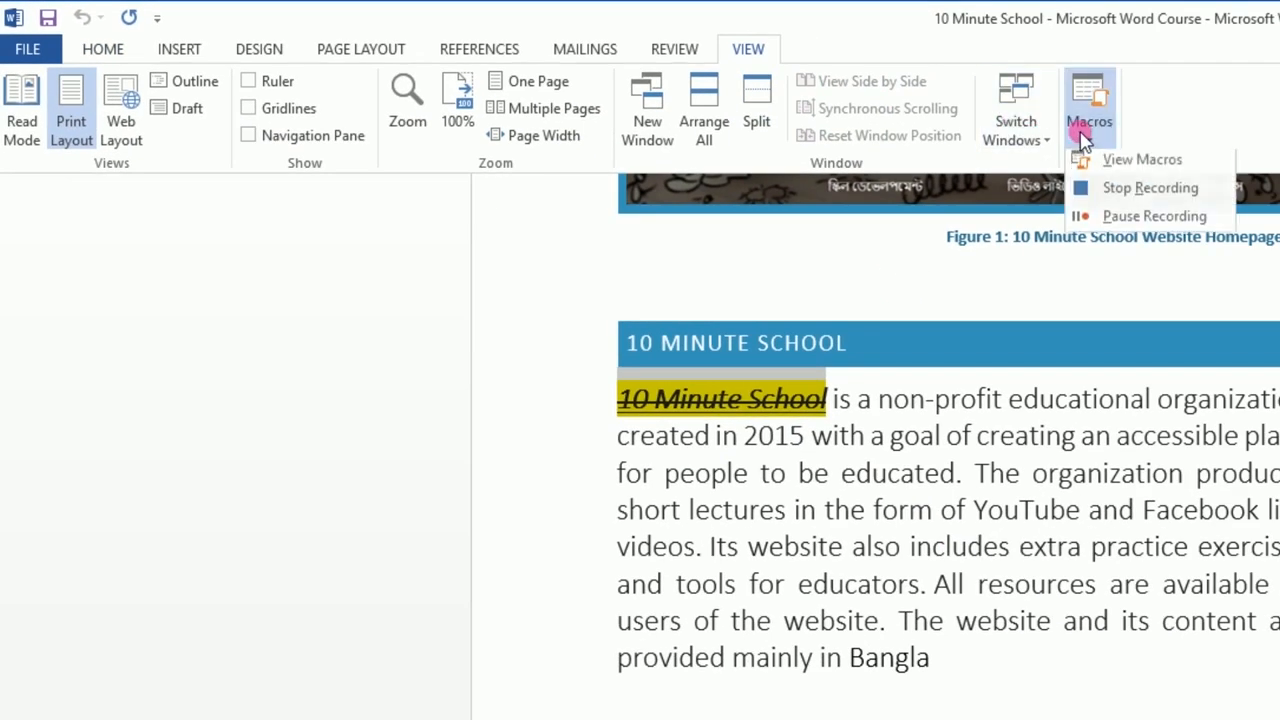
pyautogui.click(1117, 195)
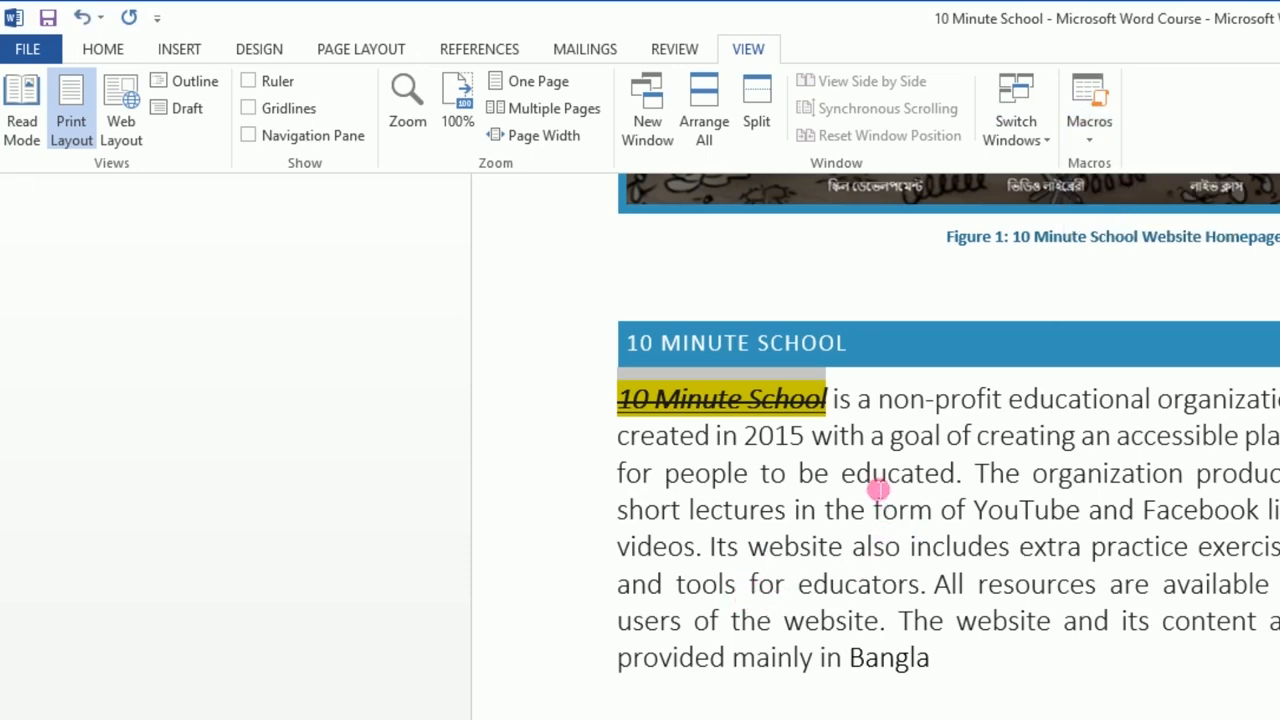
pyautogui.click(814, 442)
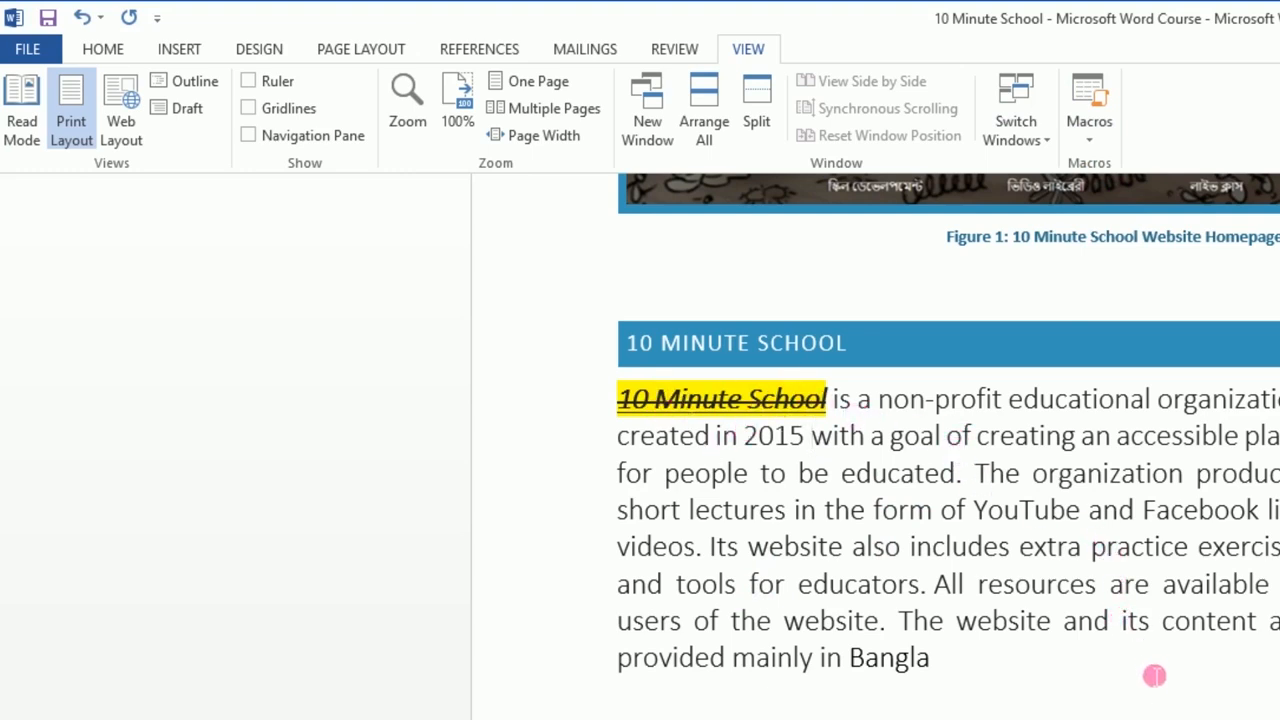
# Step: Run Macro2 on the paragraph's last sentence, "The website and its content are provided mainly in Bangla"
pyautogui.moveTo(898, 622); pyautogui.dragTo(930, 657)
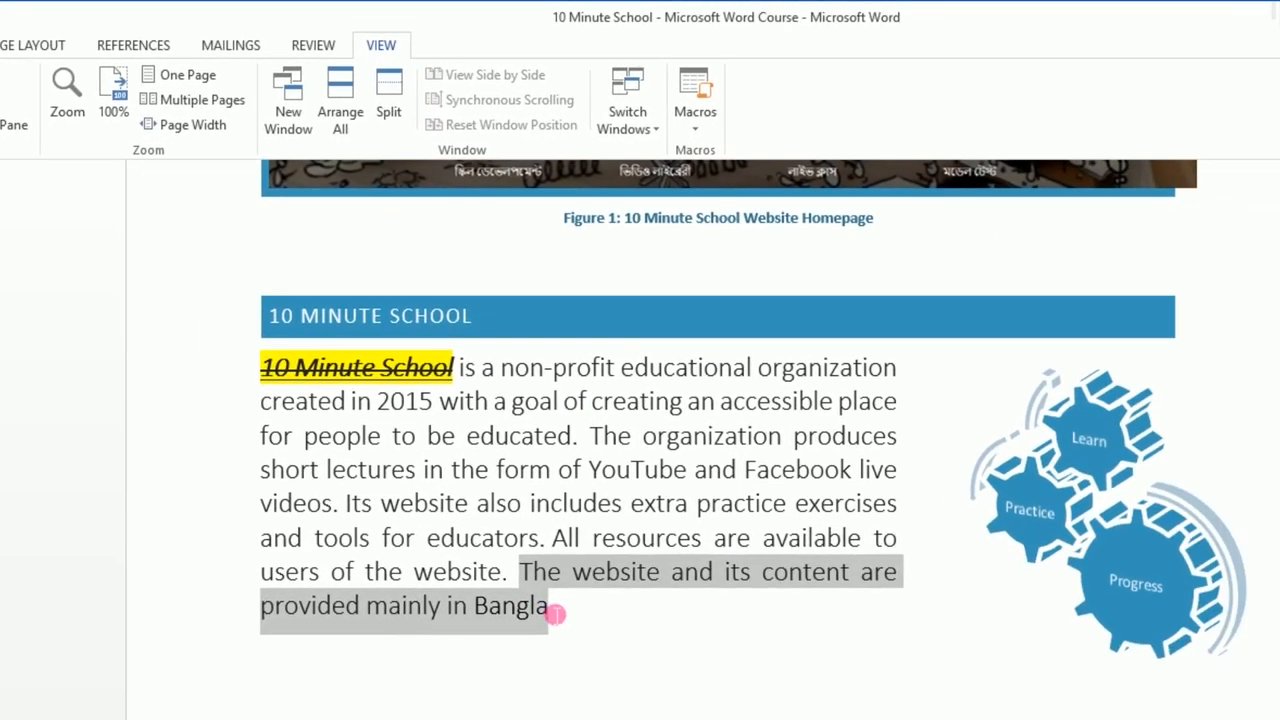
pyautogui.click(699, 120)
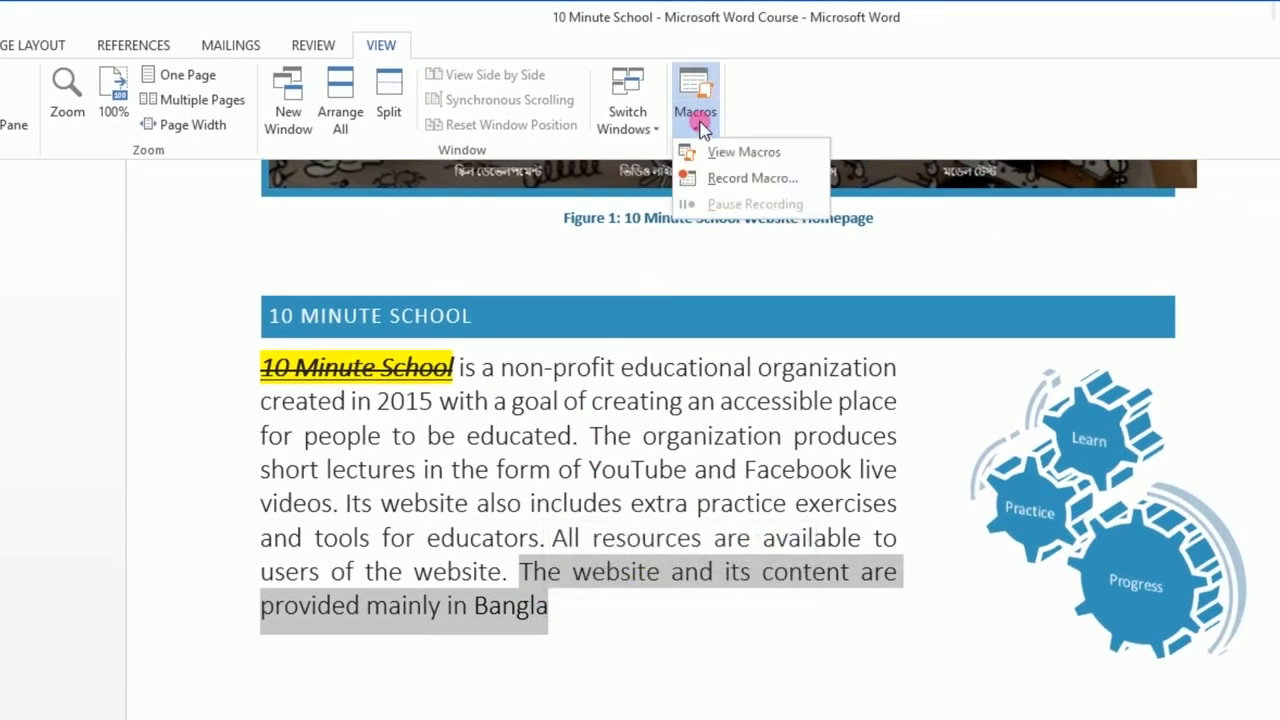
pyautogui.click(708, 151)
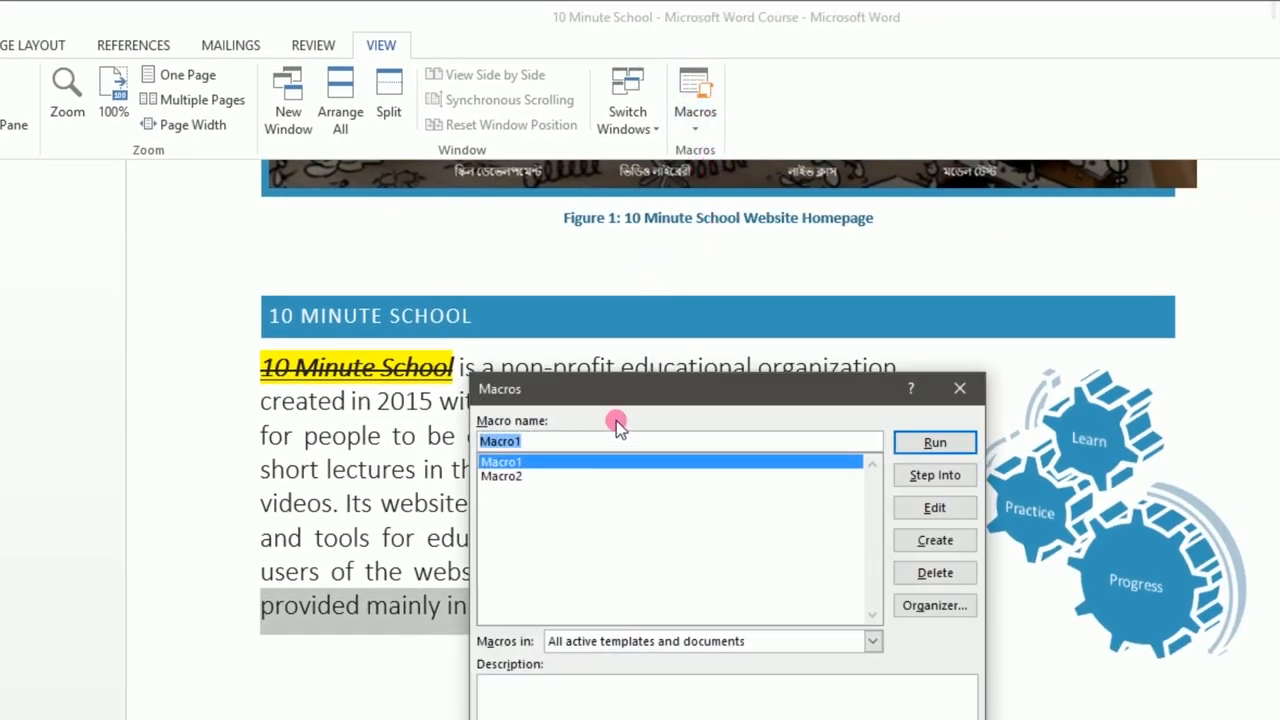
pyautogui.click(512, 477)
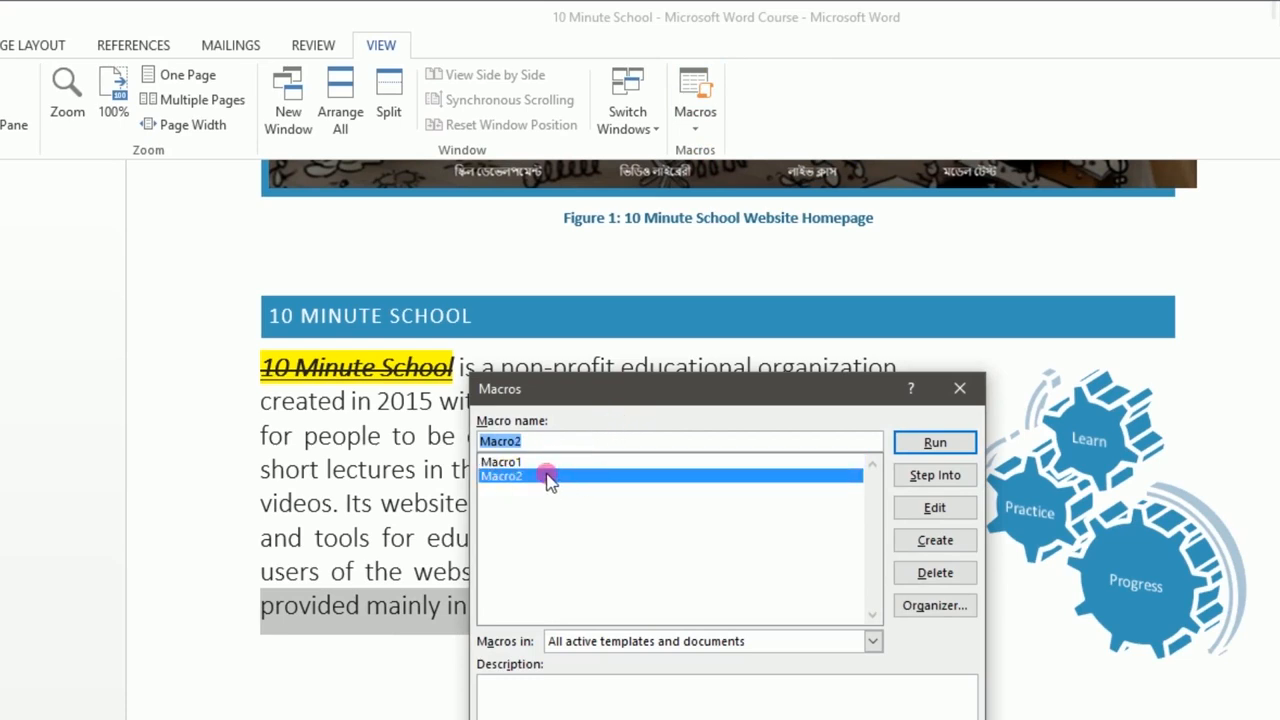
pyautogui.click(910, 443)
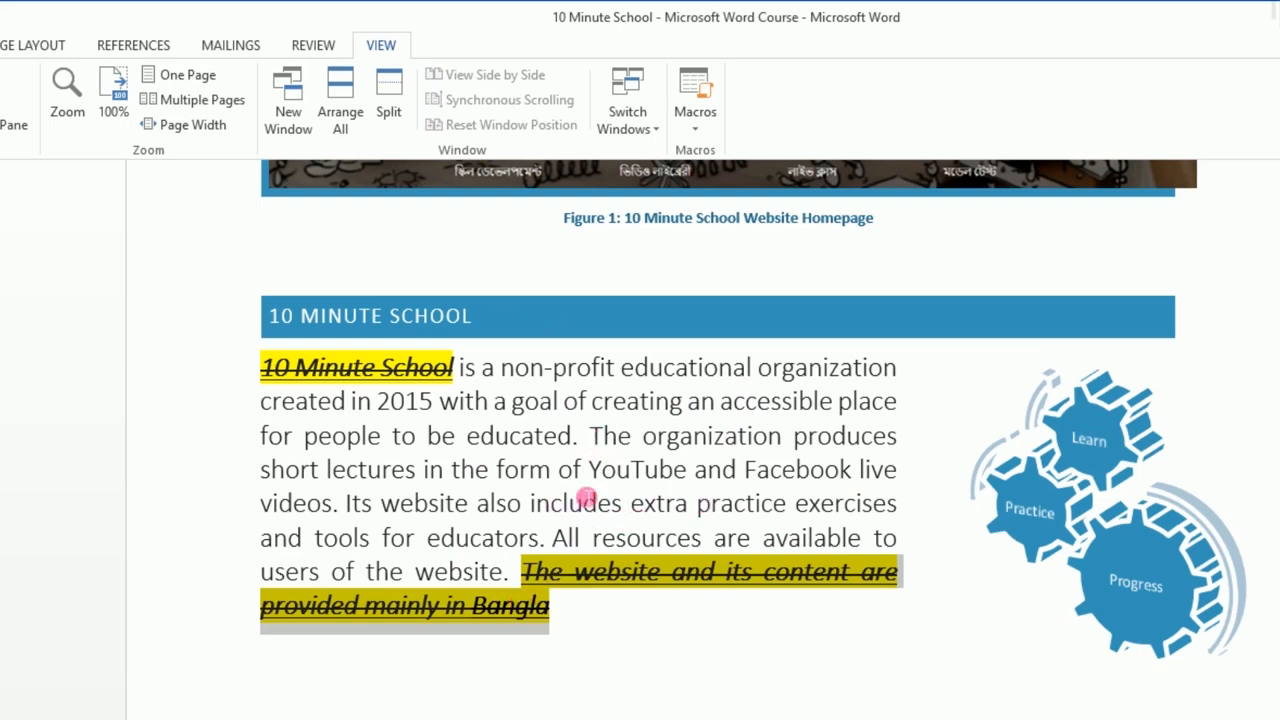
# Step: Apply the recorded macro through its assigned shortcut to the text from "YouTube and Facebook live videos" to "extra", and deselect it
pyautogui.click(592, 469)
pyautogui.moveTo(597, 469); pyautogui.dragTo(690, 511)
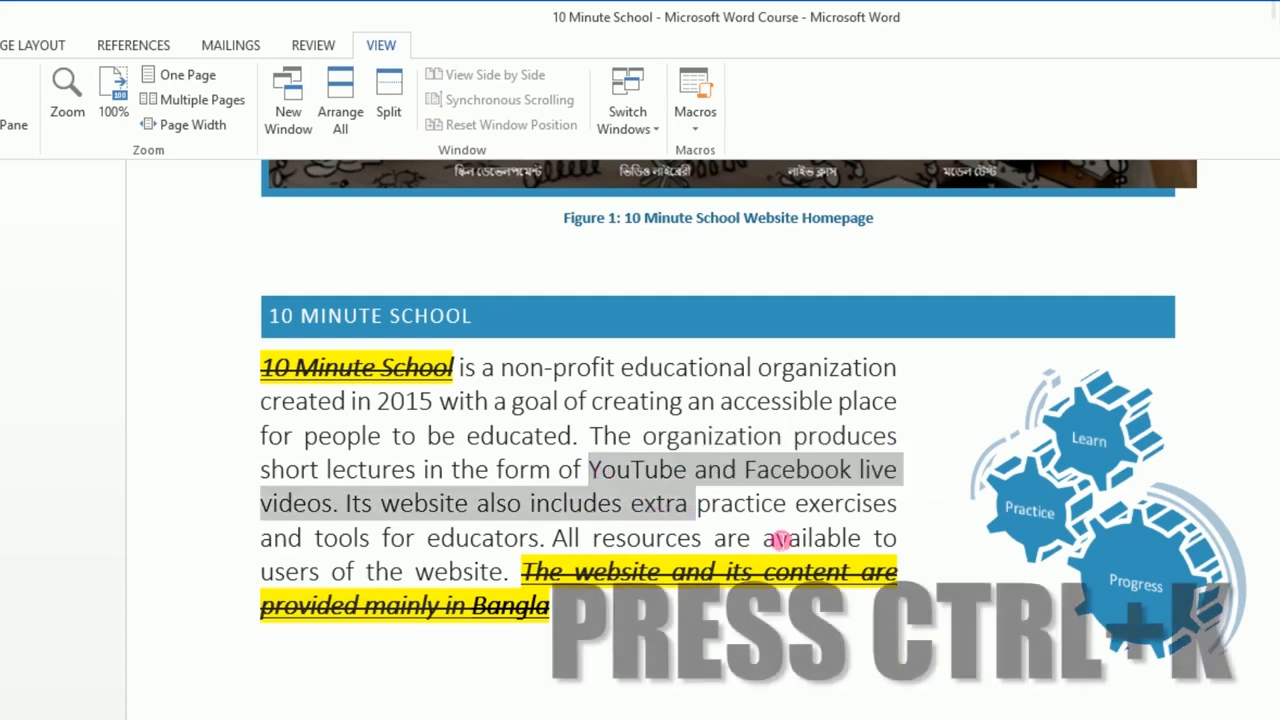
pyautogui.hotkey('ctrl', 'k')
pyautogui.click(634, 470)
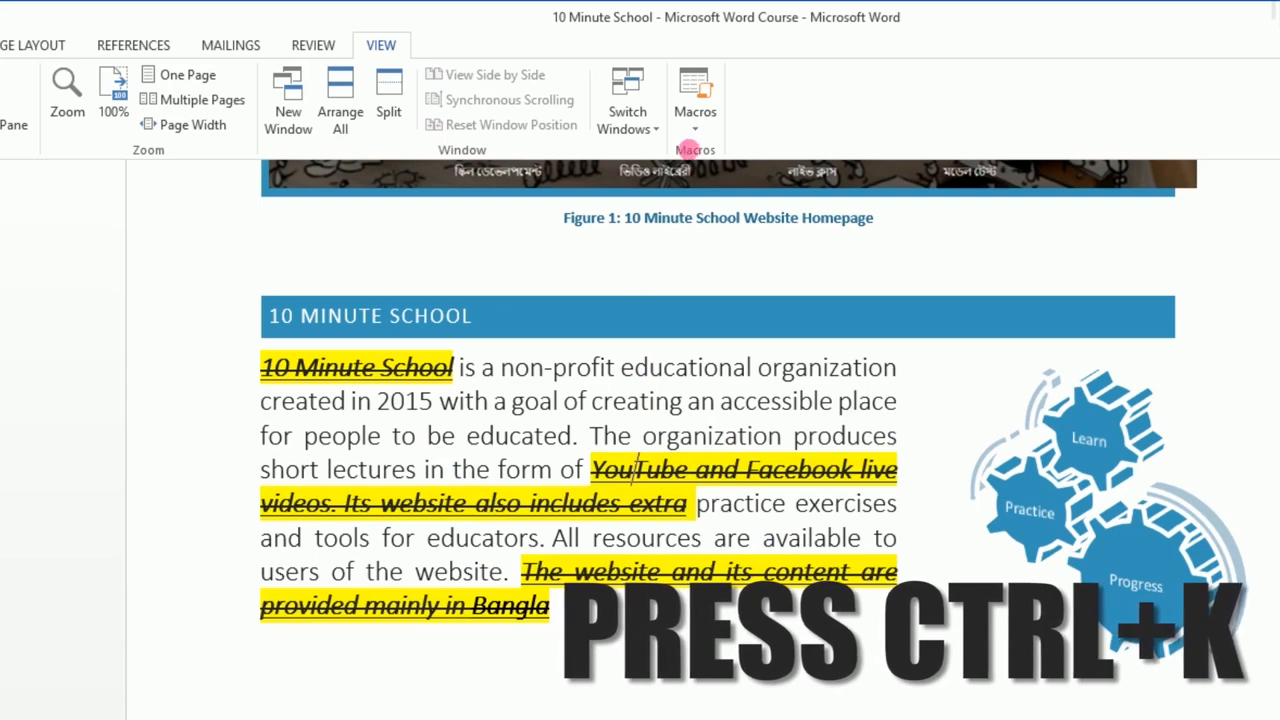
# Step: View the list of saved macros, select Macro2 and leave the list
pyautogui.click(695, 130)
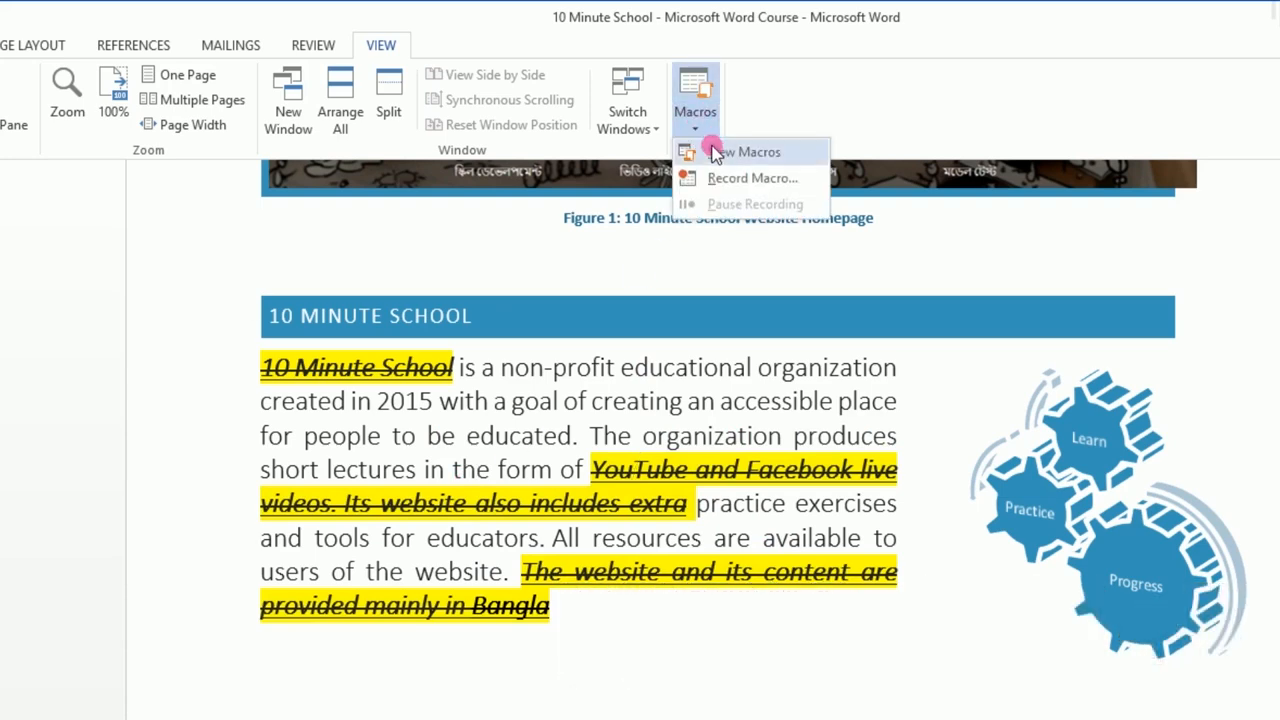
pyautogui.click(714, 151)
pyautogui.click(513, 478)
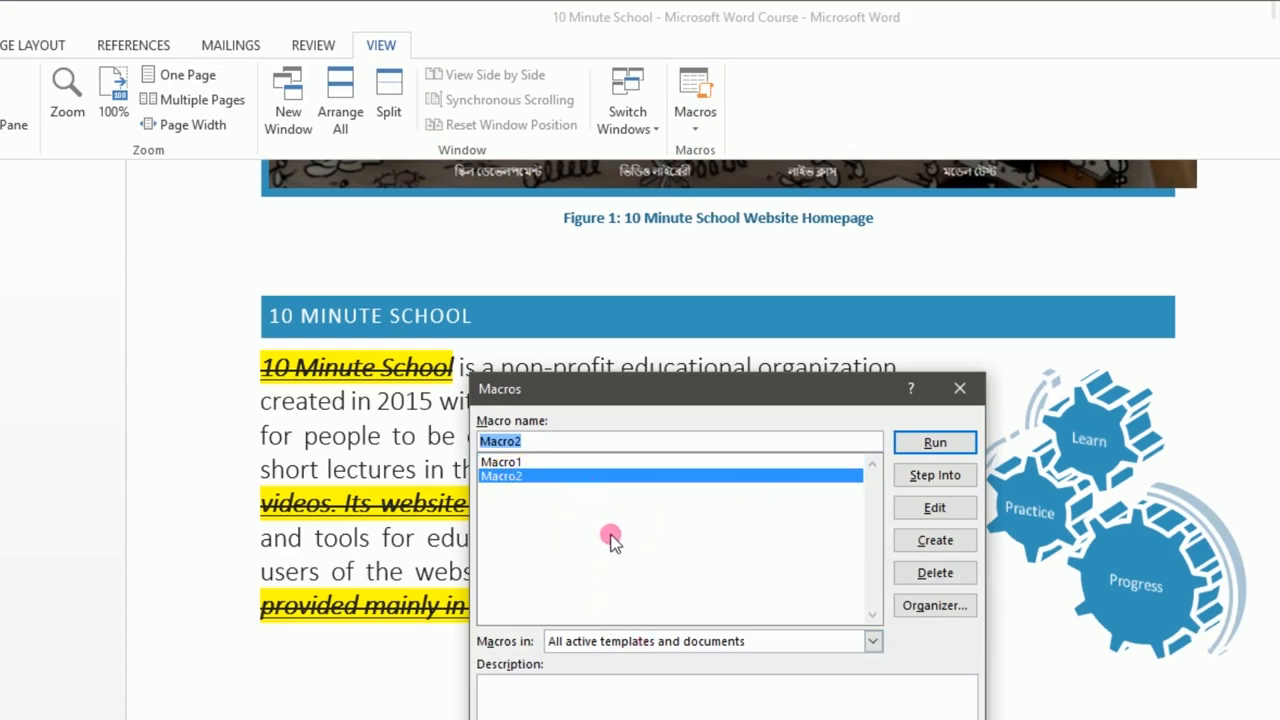
pyautogui.press('Return')
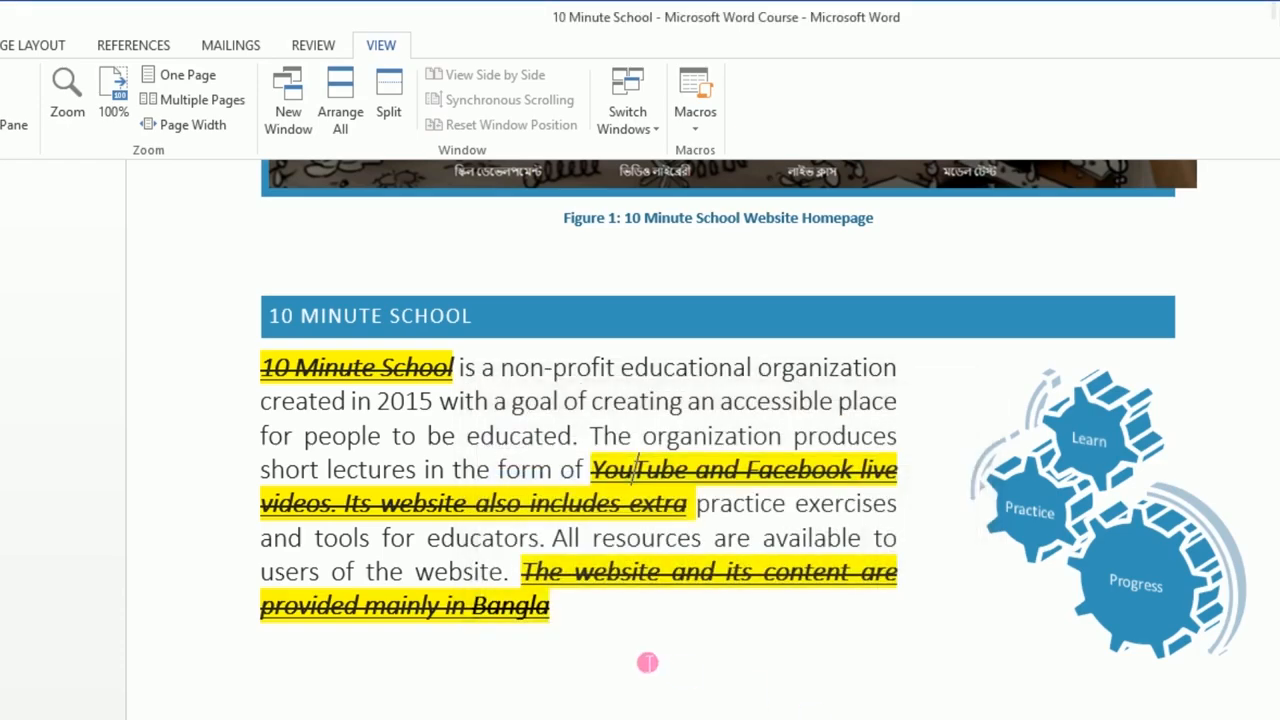